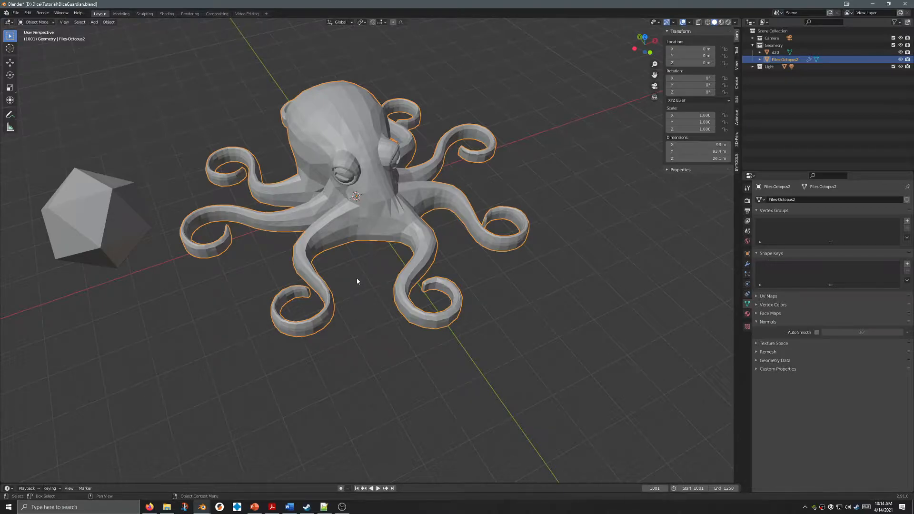
Add a Regular Solid mesh to the scene and set its source to Icosahedron.
{"action": "middle_click_drag", "start_coordinate": [356, 281], "coordinate": [370, 275], "text": "shift"}
{"action": "left_click", "coordinate": [114, 235]}
{"action": "middle_click_drag", "start_coordinate": [200, 305], "coordinate": [329, 262]}
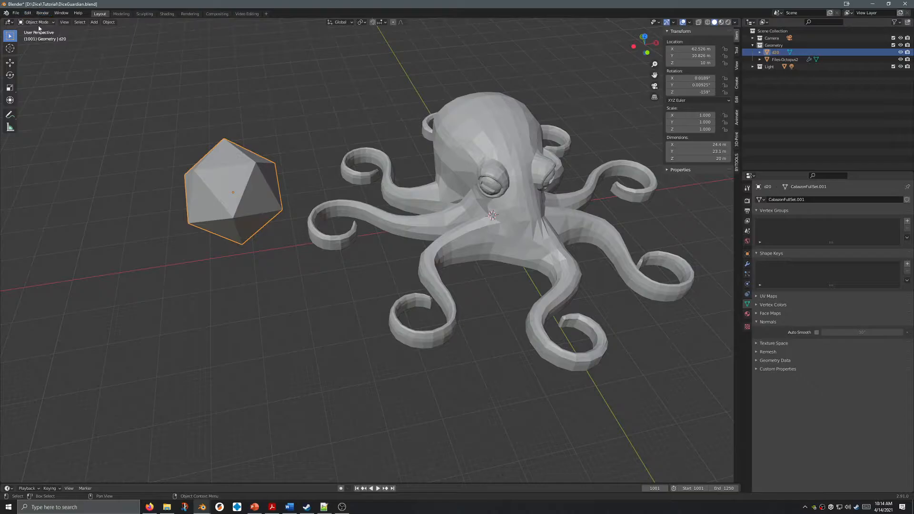
{"action": "left_click", "coordinate": [278, 291]}
{"action": "key", "text": "shift+a"}
{"action": "mouse_move", "coordinate": [286, 301]}
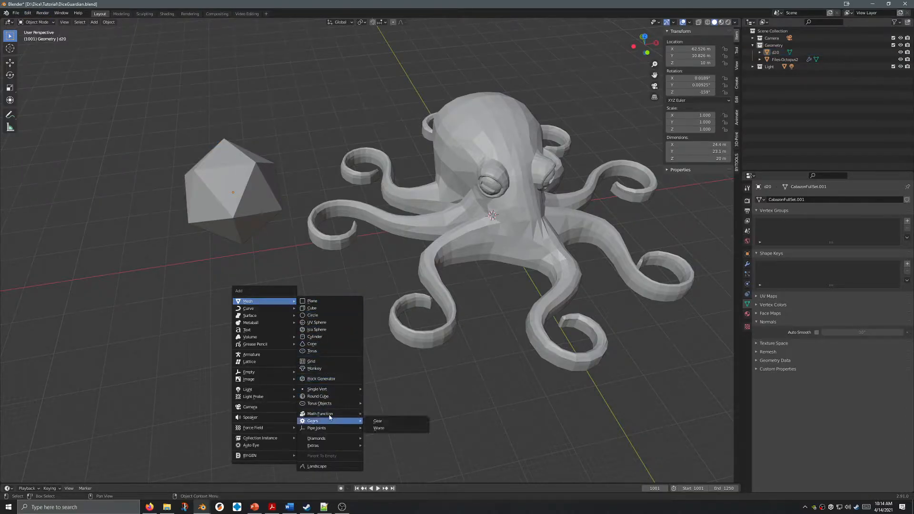
{"action": "mouse_move", "coordinate": [333, 414]}
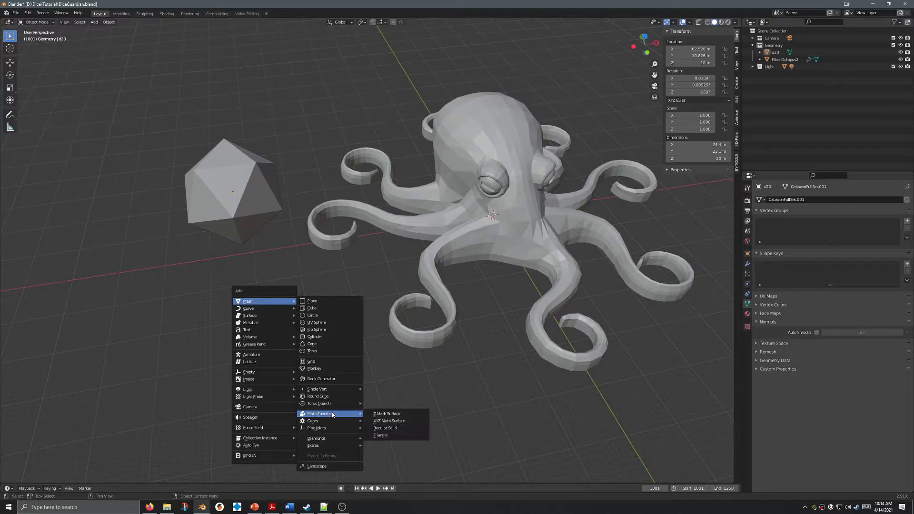
{"action": "left_click", "coordinate": [388, 429]}
{"action": "left_click", "coordinate": [26, 477]}
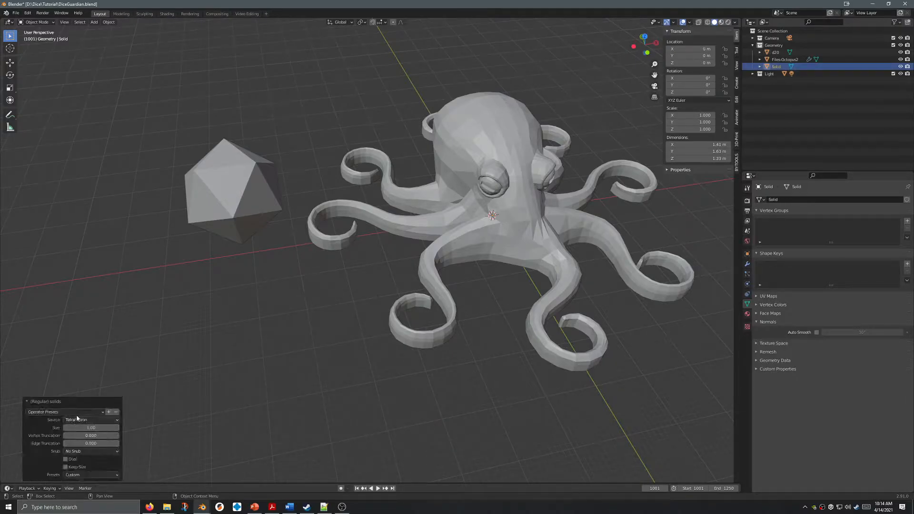
{"action": "left_click", "coordinate": [90, 420]}
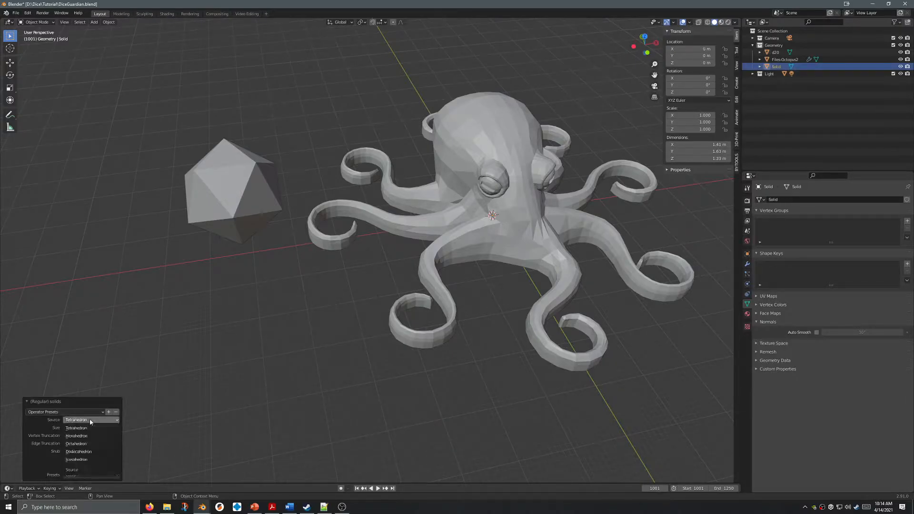
{"action": "left_click", "coordinate": [92, 459]}
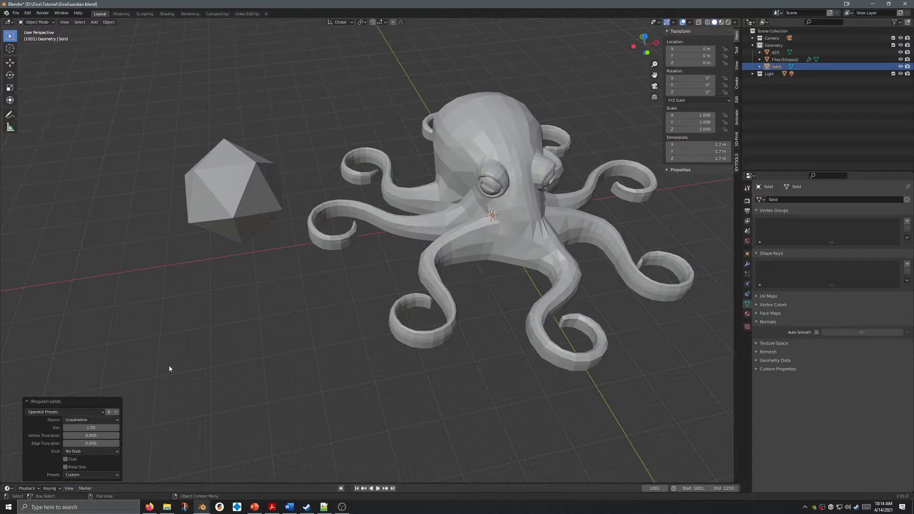
Delete the newly added icosahedron solid from the Geometry collection.
{"action": "left_click", "coordinate": [808, 67]}
{"action": "key", "text": "Delete"}
Move the d20 along the X axis into the octopus's head and set its X location to 0 m.
{"action": "middle_click_drag", "start_coordinate": [325, 261], "coordinate": [244, 296], "text": "shift"}
{"action": "left_click", "coordinate": [166, 230]}
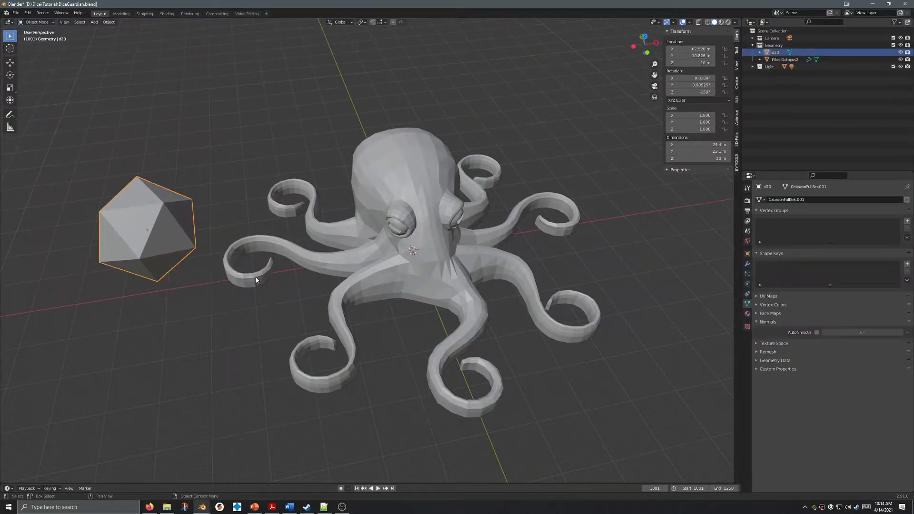
{"action": "key", "text": "g"}
{"action": "right_click", "coordinate": [184, 246]}
{"action": "left_click", "coordinate": [646, 36]}
{"action": "key", "text": "g"}
{"action": "key", "text": "x"}
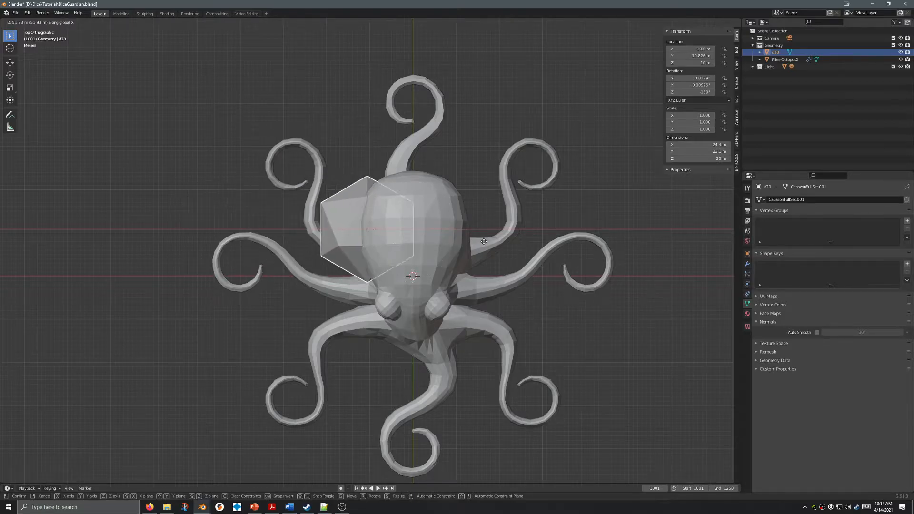
{"action": "left_click", "coordinate": [526, 248]}
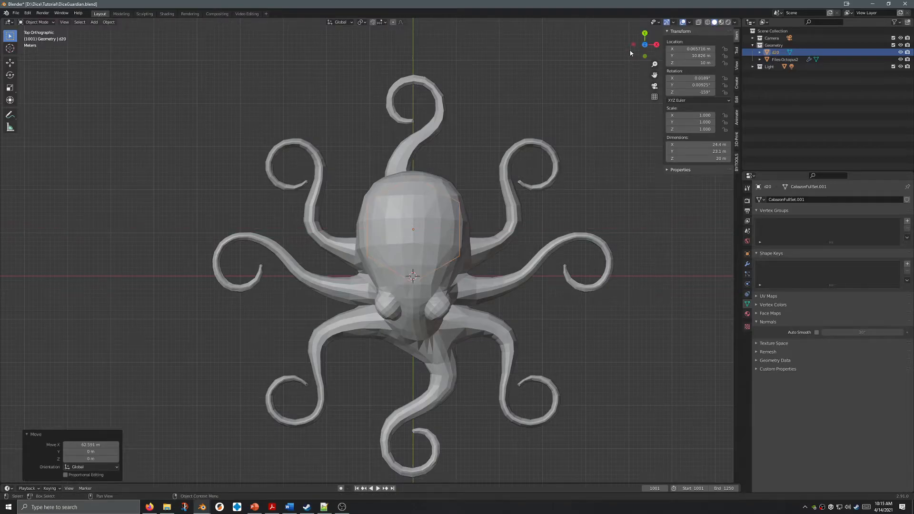
{"action": "left_click", "coordinate": [697, 49]}
{"action": "type", "text": "0"}
{"action": "key", "text": "Return"}
Raise the d20 about 12.32 m along the Z axis so it sits partly embedded in the top of the octopus's head.
{"action": "left_click", "coordinate": [656, 46]}
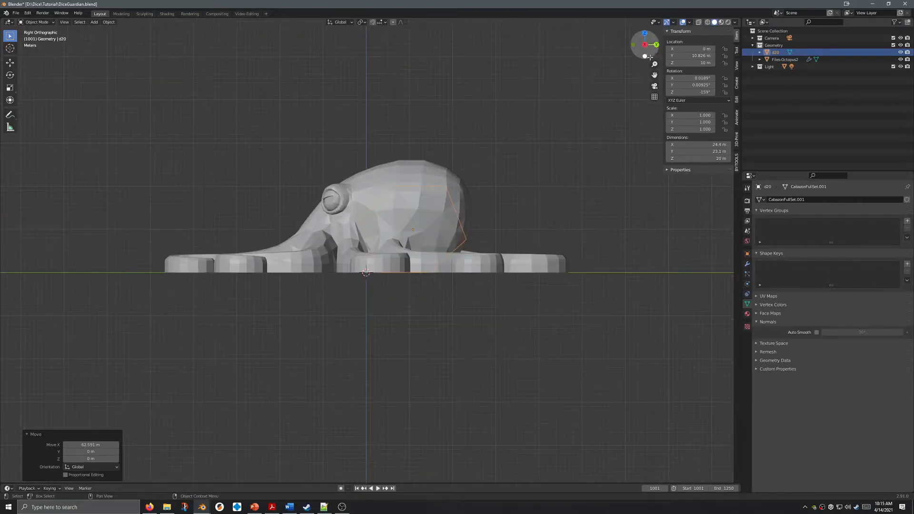
{"action": "key", "text": "g"}
{"action": "key", "text": "z"}
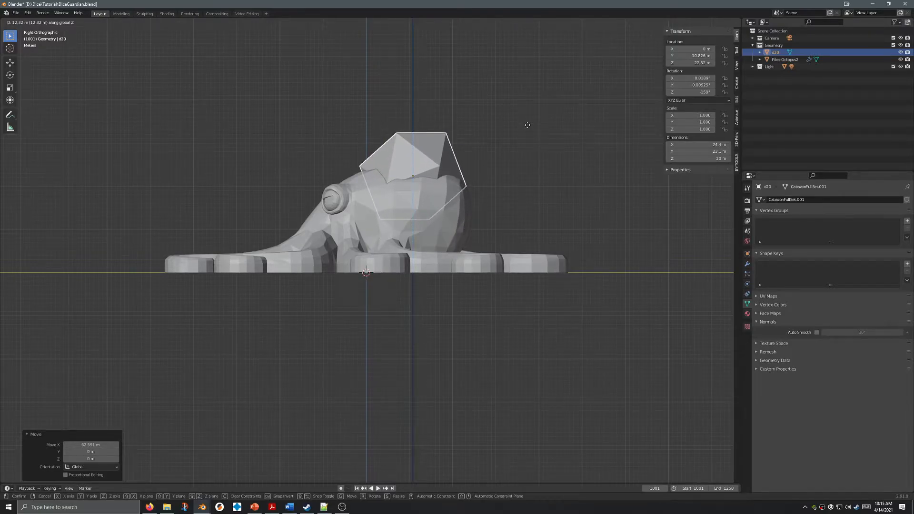
{"action": "left_click", "coordinate": [527, 125]}
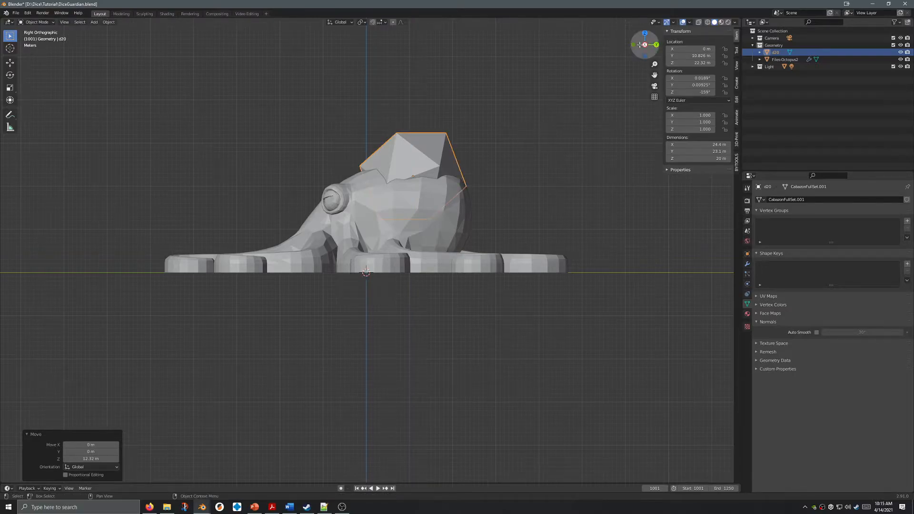
{"action": "left_click_drag", "start_coordinate": [644, 42], "coordinate": [633, 44]}
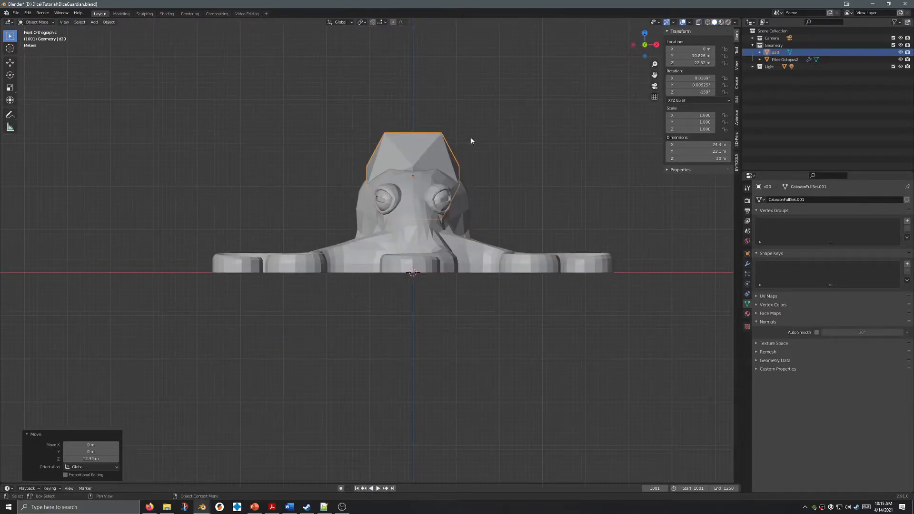
{"action": "middle_click_drag", "start_coordinate": [485, 110], "coordinate": [515, 156]}
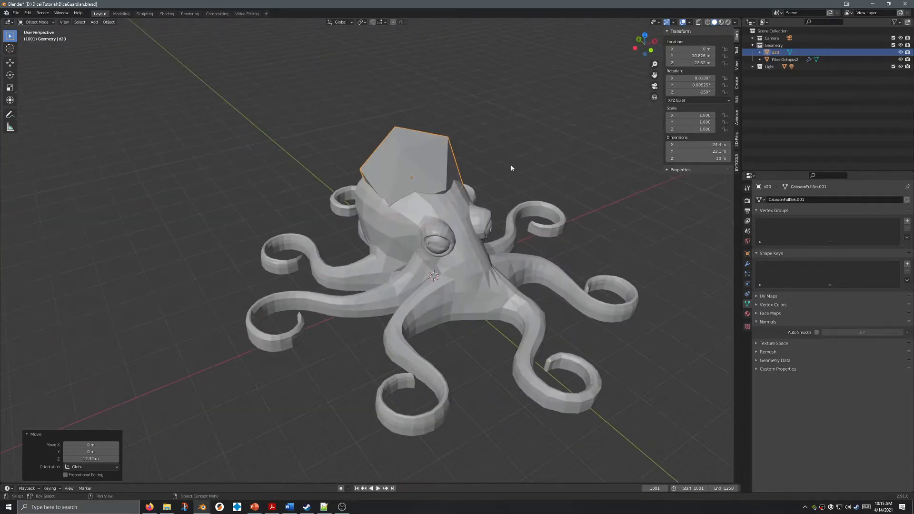
Enable Auto Smooth on the octopus with an angle of about 30° and shade it smooth.
{"action": "left_click", "coordinate": [275, 253]}
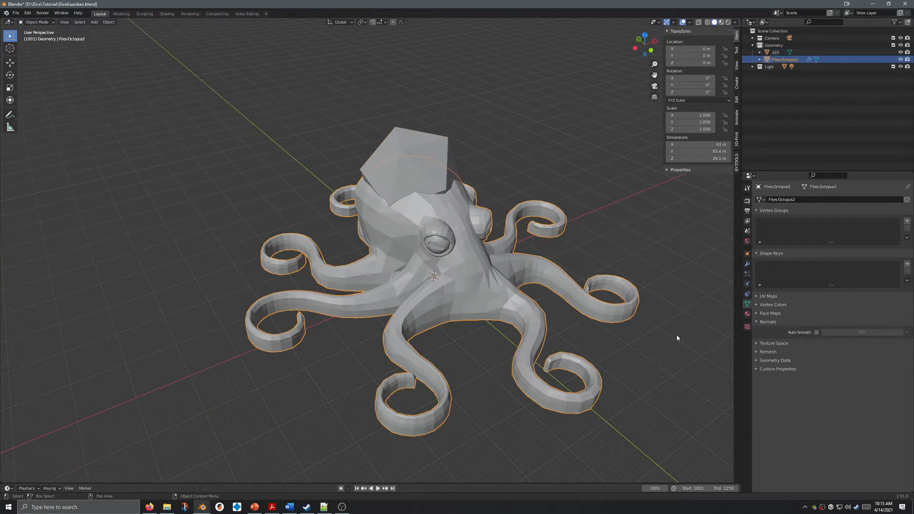
{"action": "left_click", "coordinate": [816, 332]}
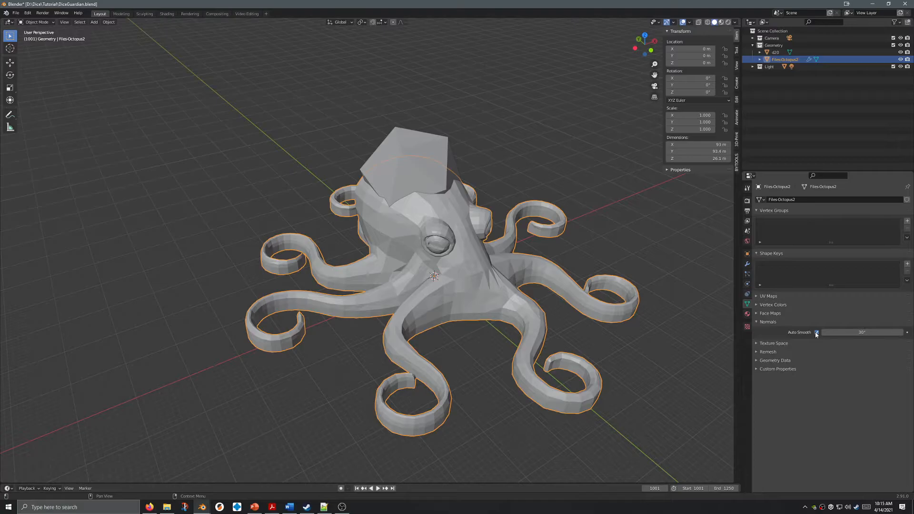
{"action": "right_click", "coordinate": [501, 292]}
{"action": "left_click", "coordinate": [501, 294]}
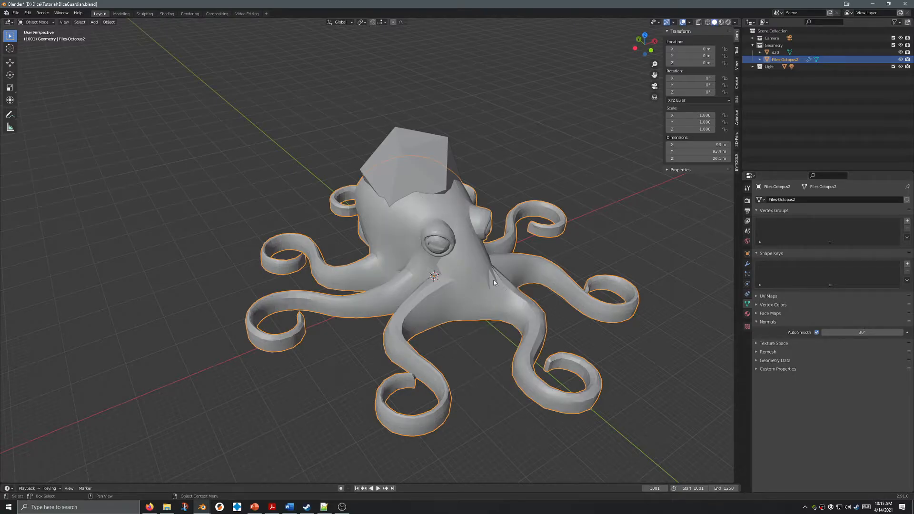
{"action": "left_click_drag", "start_coordinate": [860, 332], "coordinate": [873, 332]}
{"action": "mouse_move", "coordinate": [480, 291]}
{"action": "middle_mouse_down"}
{"action": "mouse_move", "coordinate": [446, 313]}
{"action": "mouse_move", "coordinate": [507, 312]}
{"action": "mouse_move", "coordinate": [483, 289]}
{"action": "middle_mouse_up"}
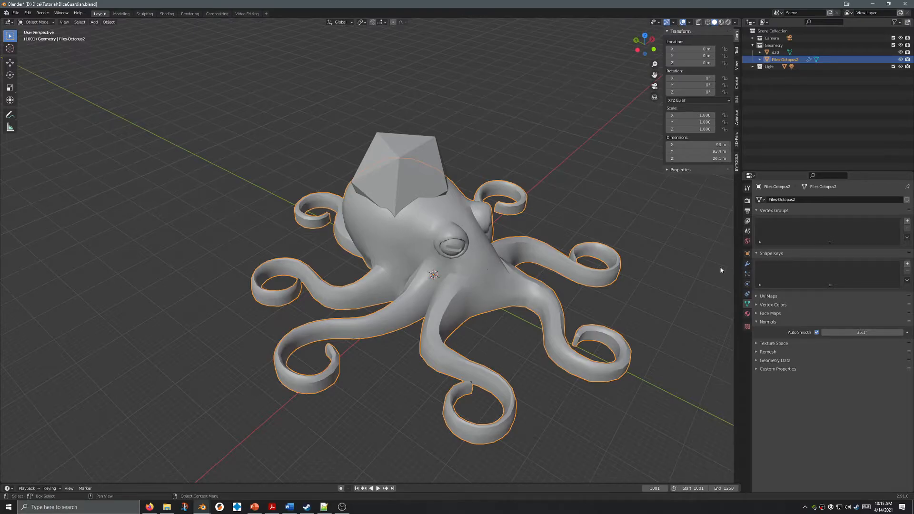
Remove the octopus's existing Boolean modifier and add a fresh Boolean modifier.
{"action": "left_click", "coordinate": [747, 264]}
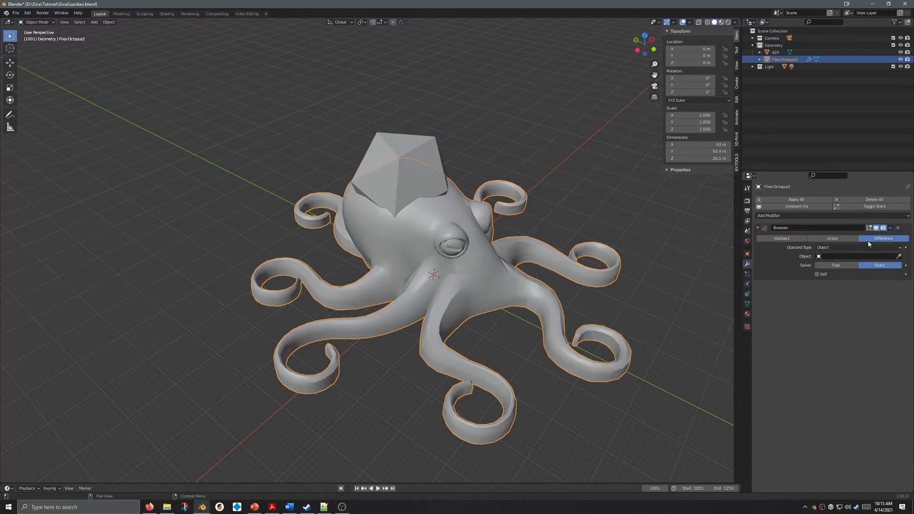
{"action": "left_click", "coordinate": [898, 228]}
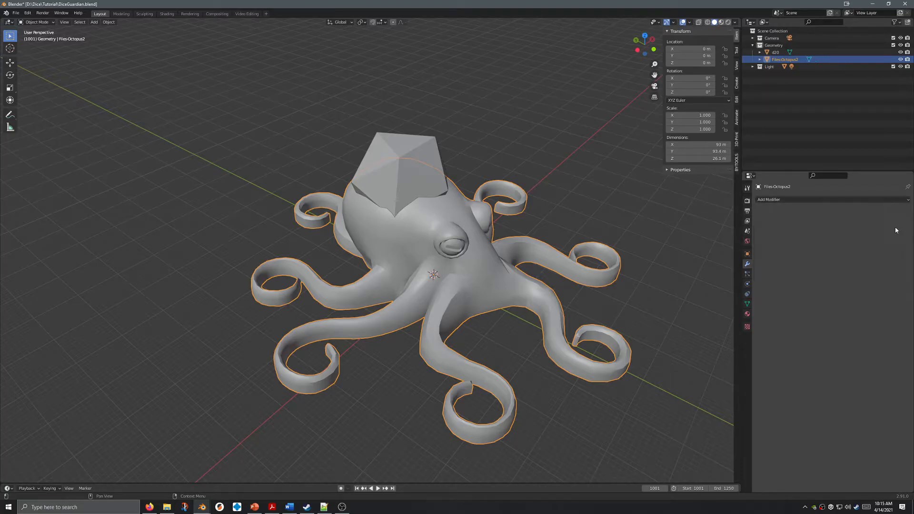
{"action": "left_click", "coordinate": [777, 200]}
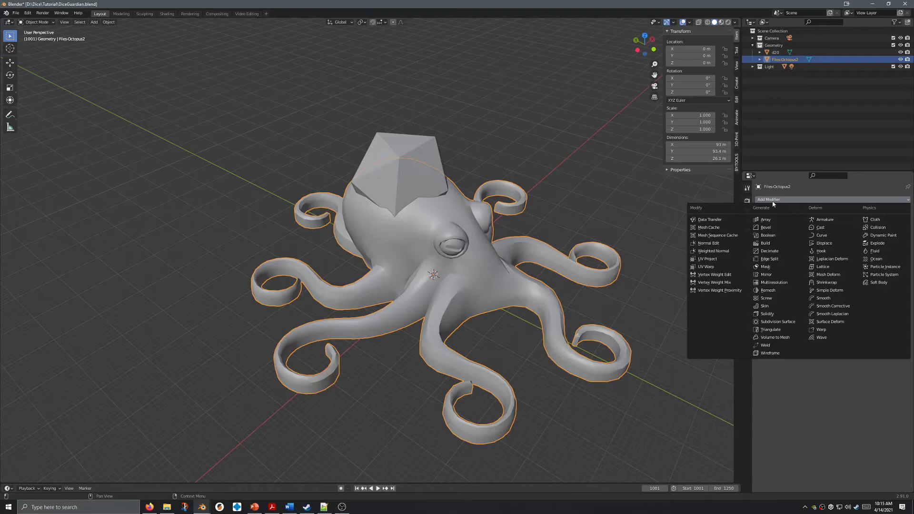
{"action": "left_click", "coordinate": [768, 235]}
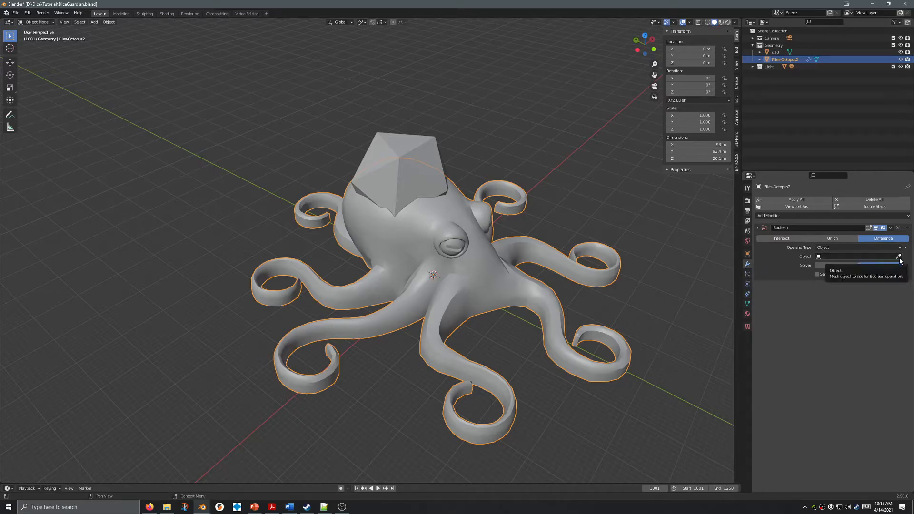
Set the d20 as the object of the Boolean difference and apply the modifier to the octopus.
{"action": "left_click", "coordinate": [846, 257]}
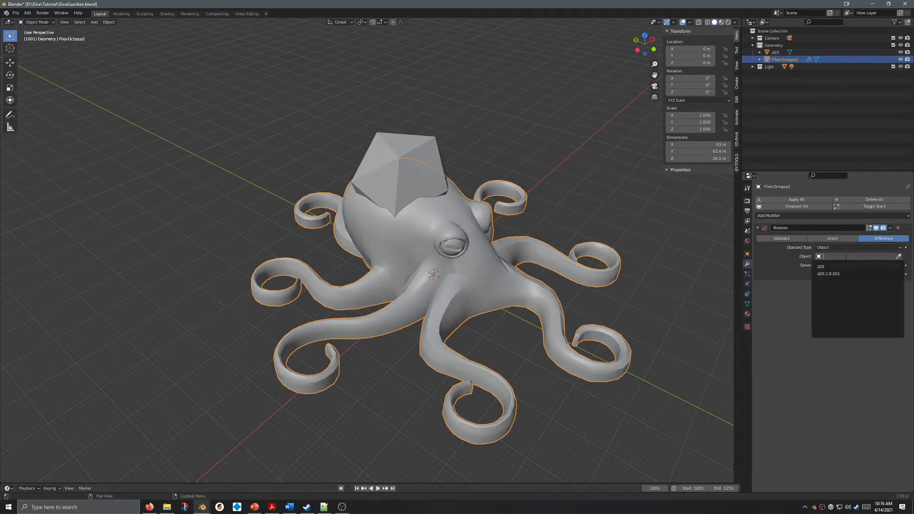
{"action": "left_click", "coordinate": [898, 256]}
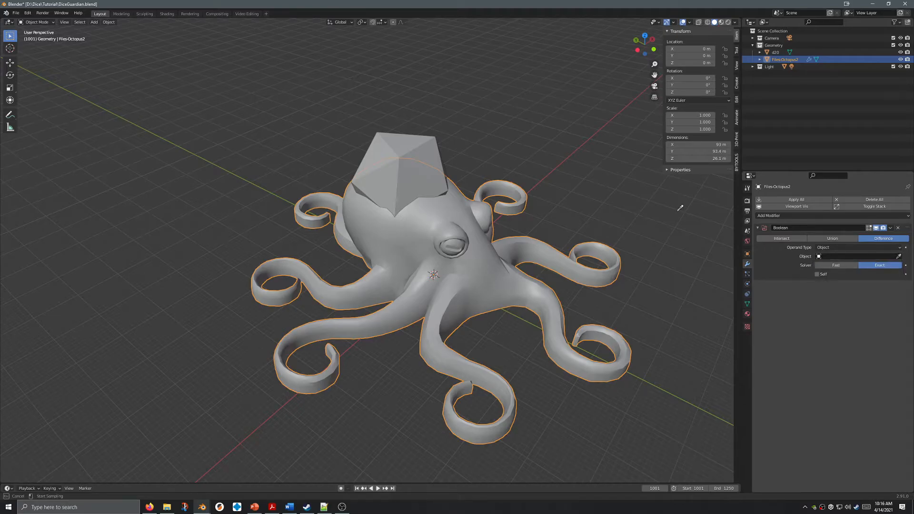
{"action": "left_click", "coordinate": [411, 138]}
{"action": "key", "text": "ctrl+a"}
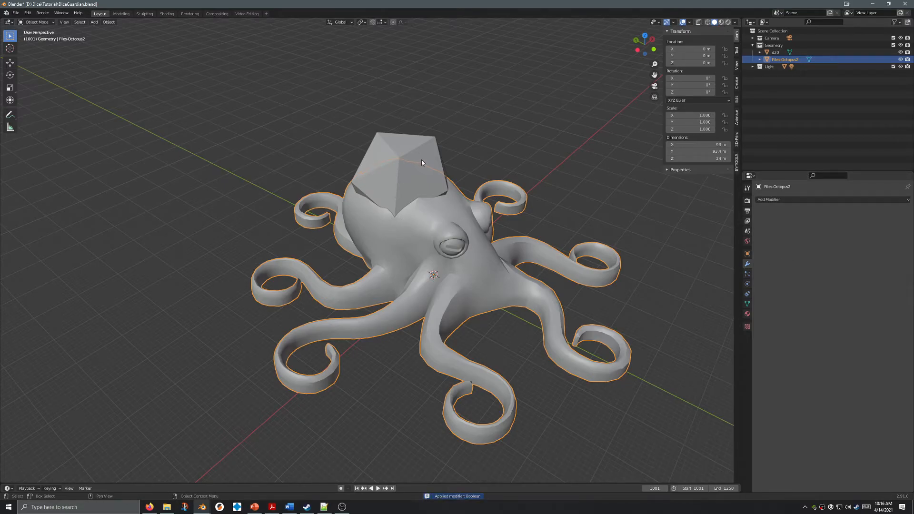
Hide the d20 to expose the cavity cut into the octopus's head.
{"action": "left_click", "coordinate": [421, 162]}
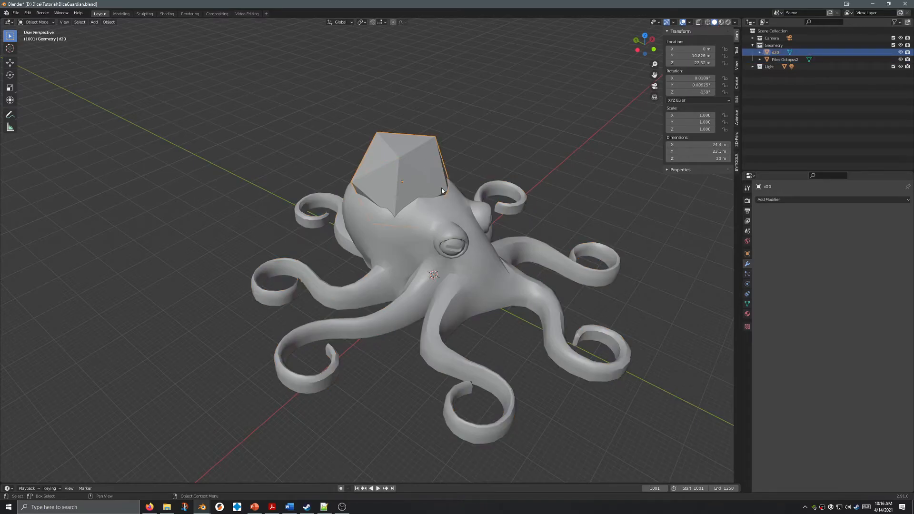
{"action": "key", "text": "h"}
{"action": "middle_click_drag", "start_coordinate": [443, 196], "coordinate": [272, 206]}
Shade the octopus flat.
{"action": "left_click", "coordinate": [495, 258]}
{"action": "right_click", "coordinate": [495, 259]}
{"action": "left_click", "coordinate": [492, 269]}
Set up an STL export of the octopus as DiceGuardian.stl with Selection Only enabled, and cancel it.
{"action": "middle_click_drag", "start_coordinate": [436, 244], "coordinate": [202, 204], "text": "shift"}
{"action": "left_click", "coordinate": [16, 13]}
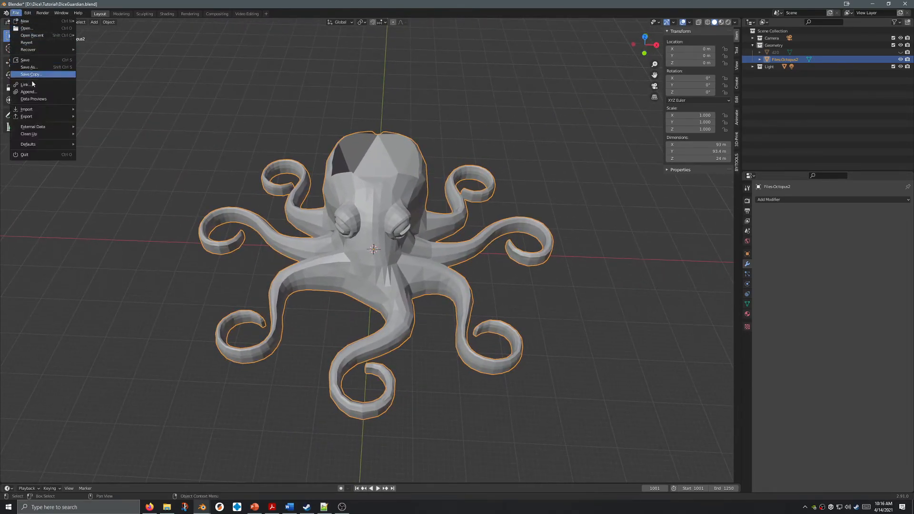
{"action": "mouse_move", "coordinate": [42, 117]}
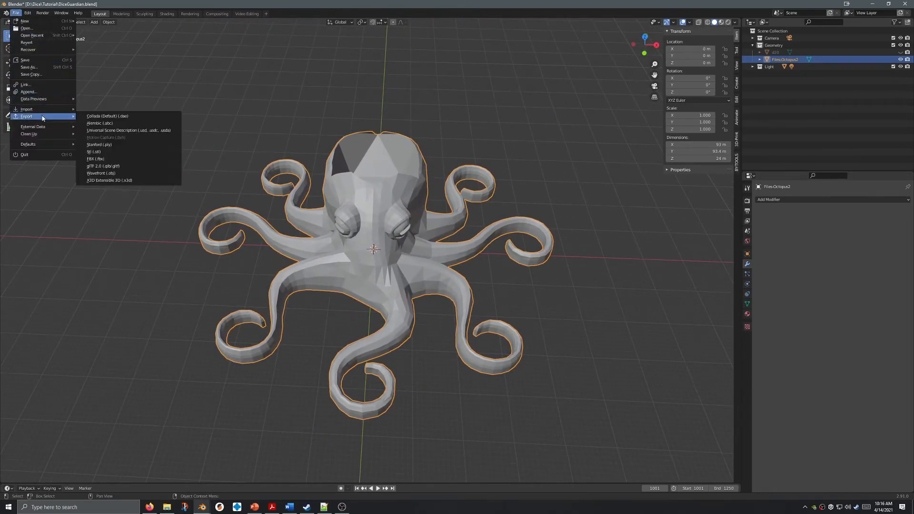
{"action": "left_click", "coordinate": [106, 152]}
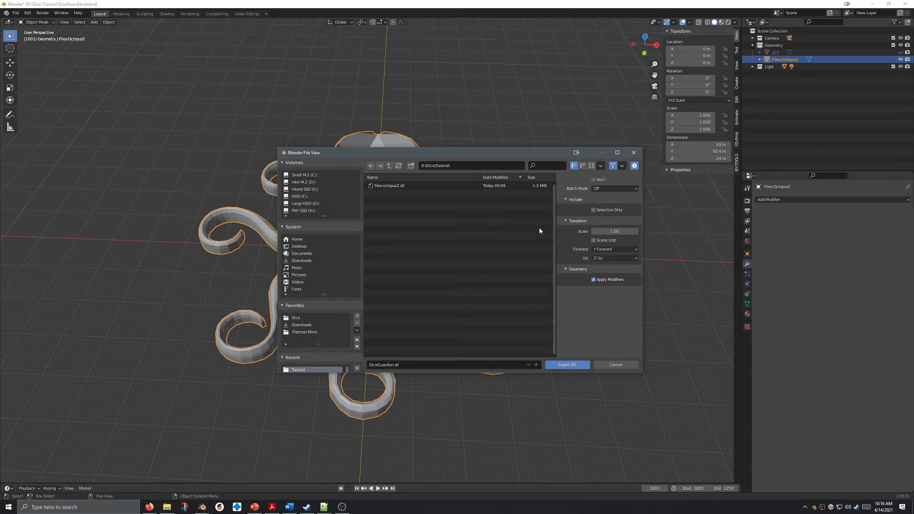
{"action": "left_click", "coordinate": [594, 210]}
{"action": "left_click", "coordinate": [617, 365]}
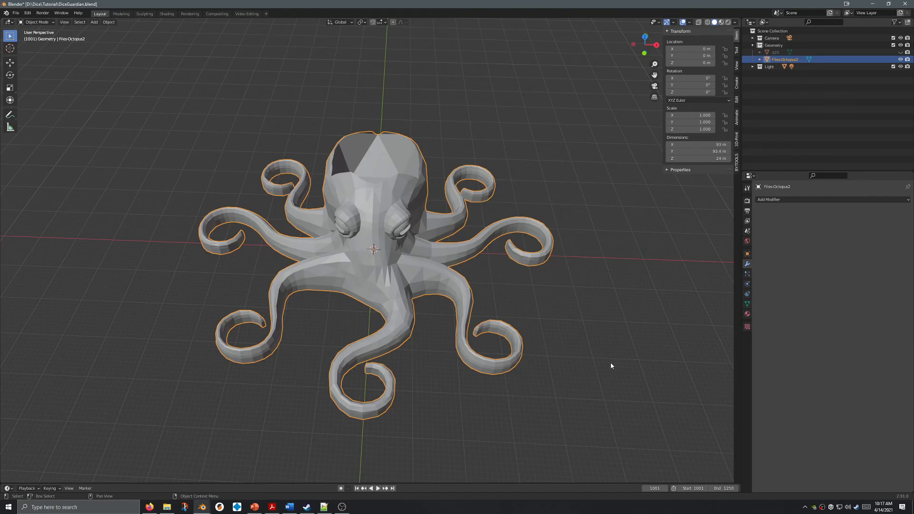